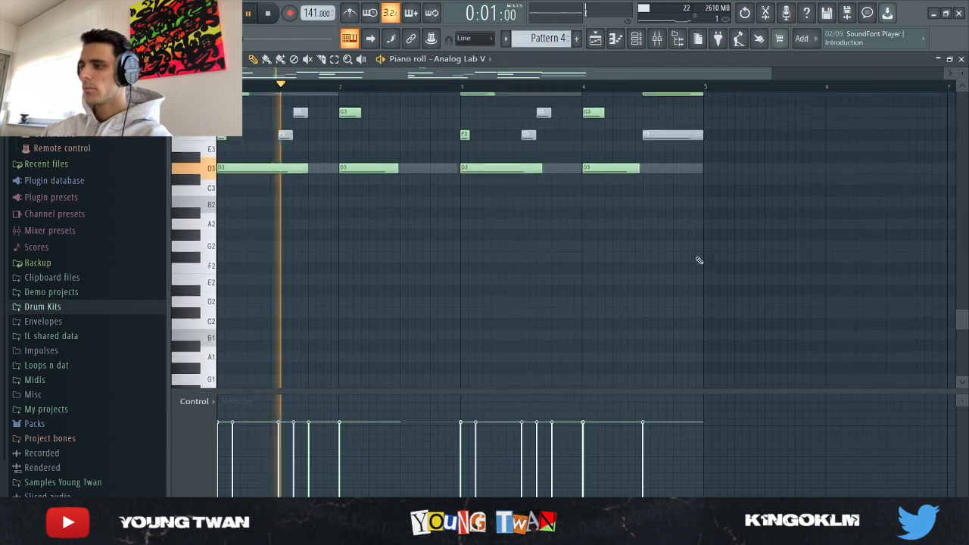
Step: Inspect the effect plugins on mixer Insert 1, from Thermal to the WaveShell, and play back the Analog Lab V melody in Pattern 4
{"action": "scroll", "coordinate": [698, 259], "scroll_direction": "up", "scroll_amount": 3}
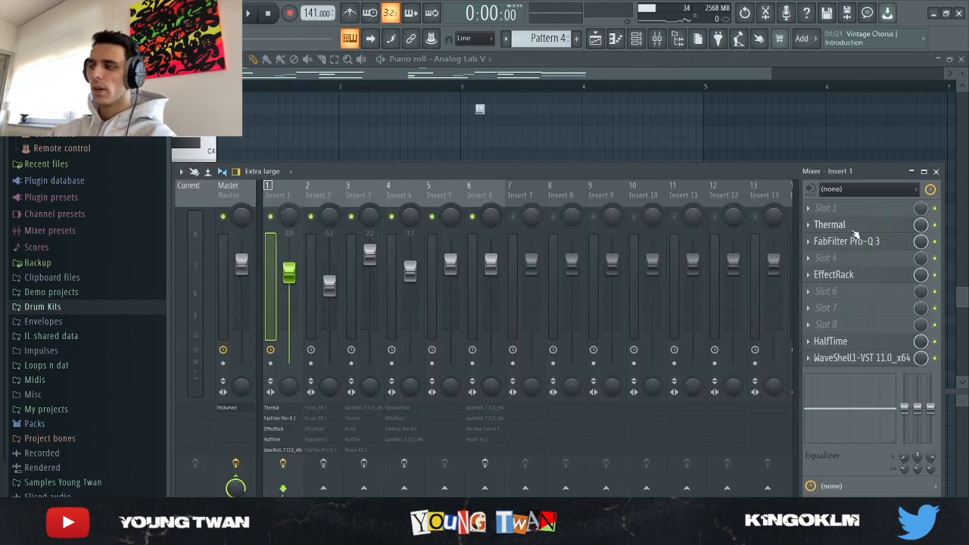
{"action": "left_click", "coordinate": [840, 225]}
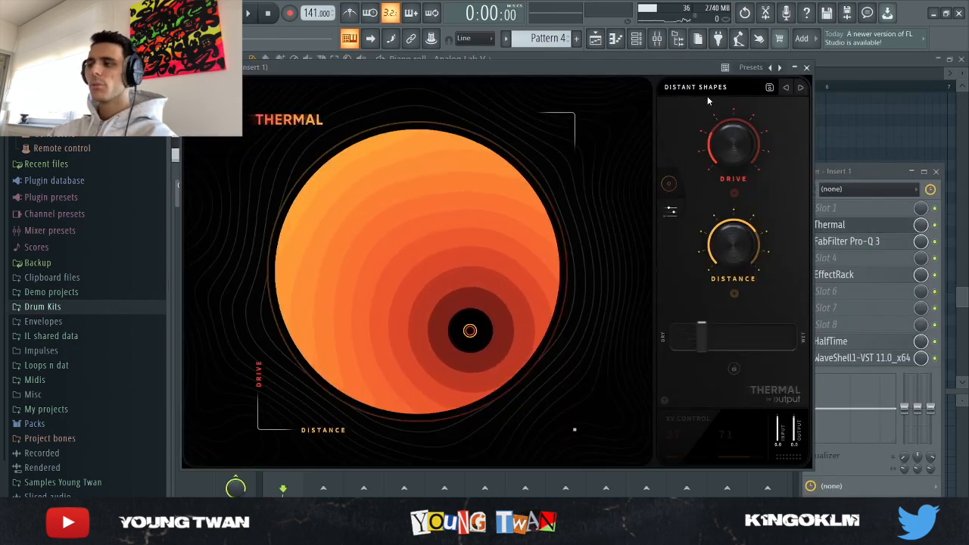
{"action": "left_click", "coordinate": [852, 241]}
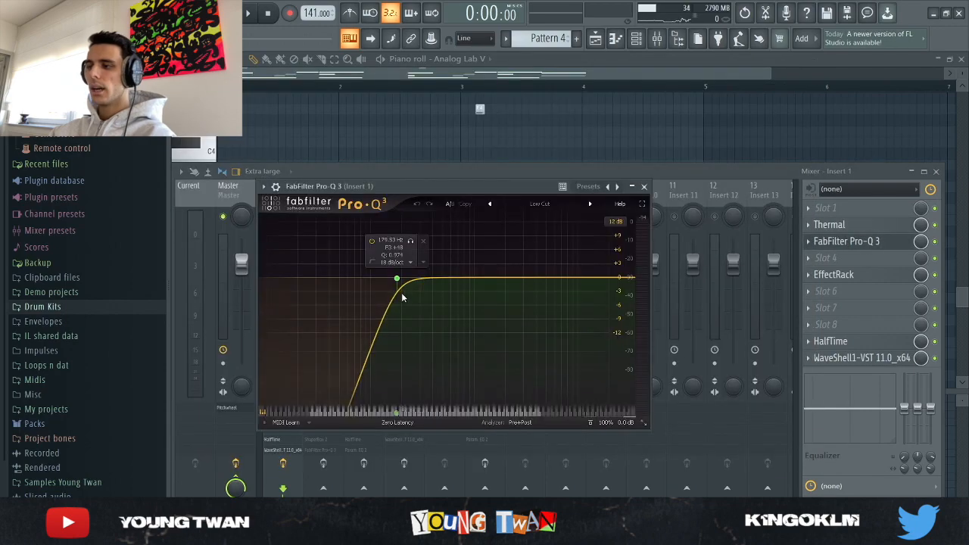
{"action": "left_click", "coordinate": [839, 274]}
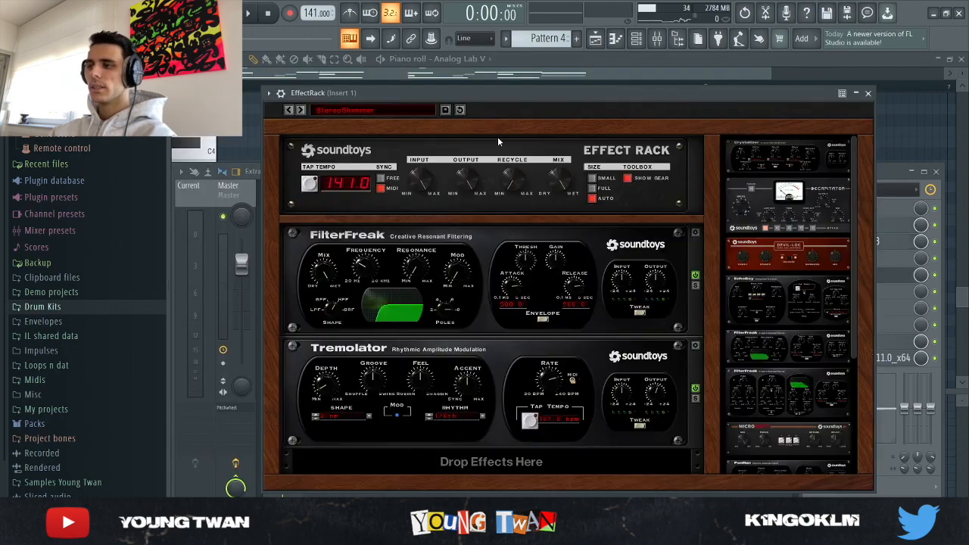
{"action": "left_click_drag", "start_coordinate": [495, 96], "coordinate": [450, 90]}
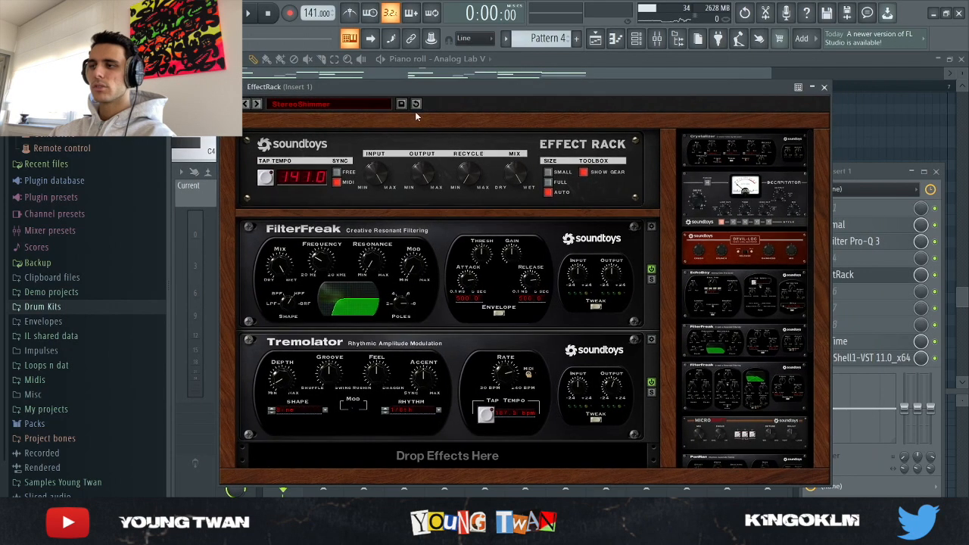
{"action": "left_click", "coordinate": [825, 87]}
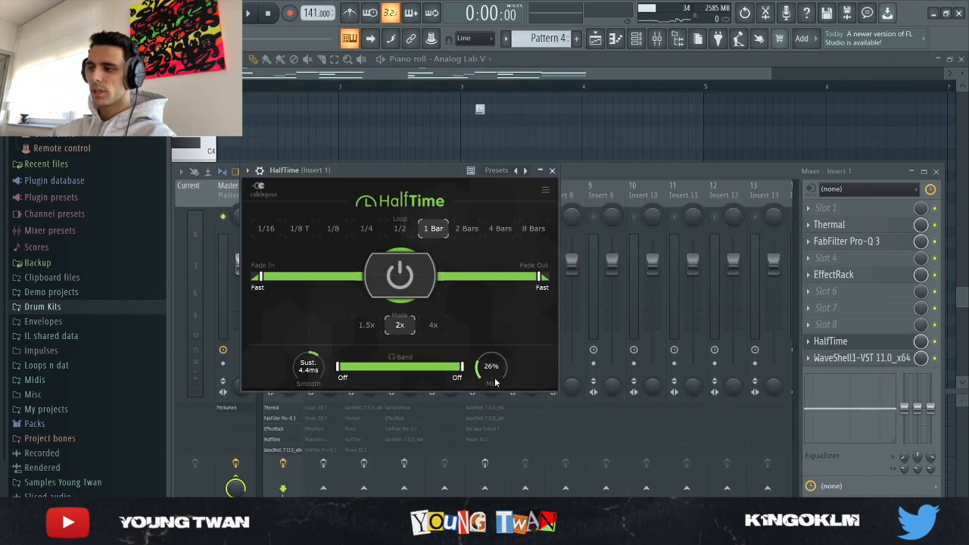
{"action": "left_click", "coordinate": [842, 358]}
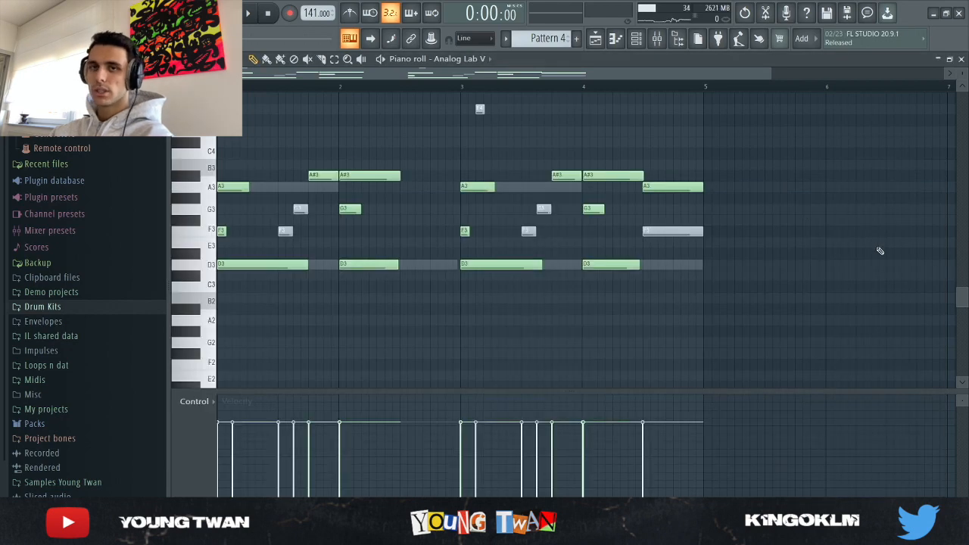
{"action": "key", "text": "space"}
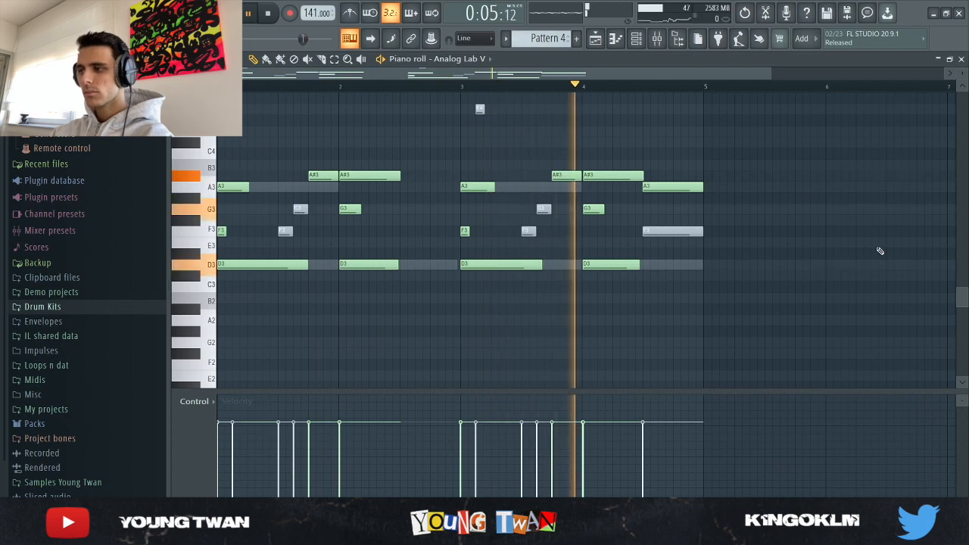
{"action": "key", "text": "space"}
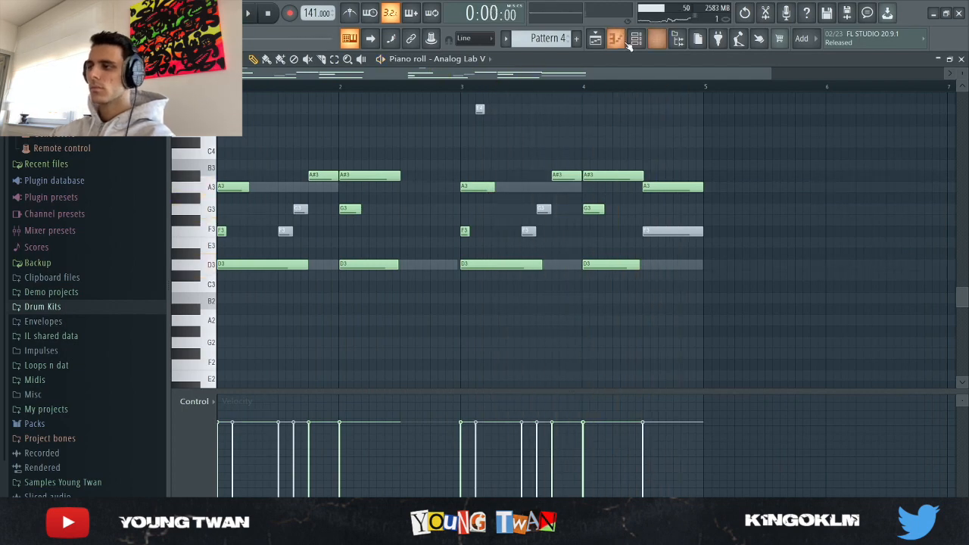
Step: Examine the Omnisphere channel's Whisper of Desolation patch and play back its Pattern 4 notes in the piano roll
{"action": "left_click", "coordinate": [620, 40]}
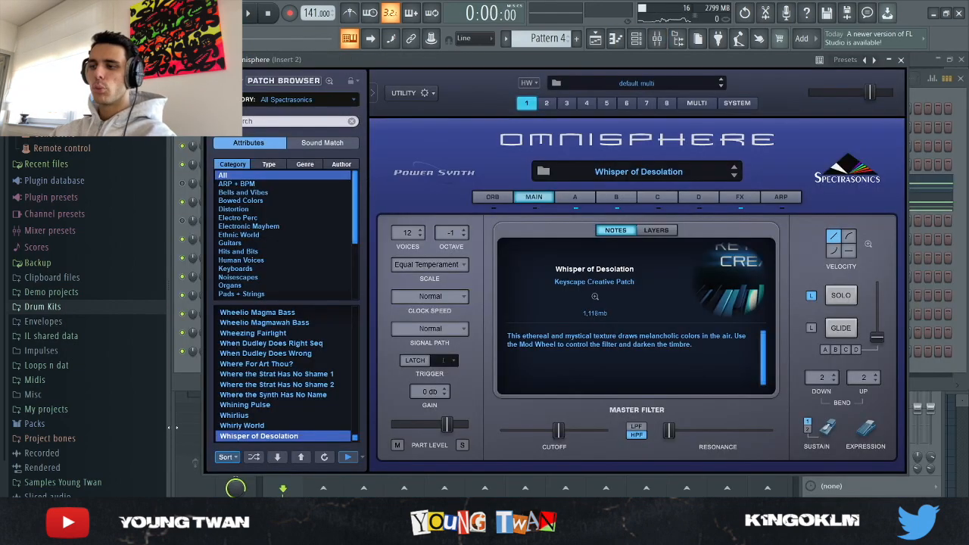
{"action": "key", "text": "F7"}
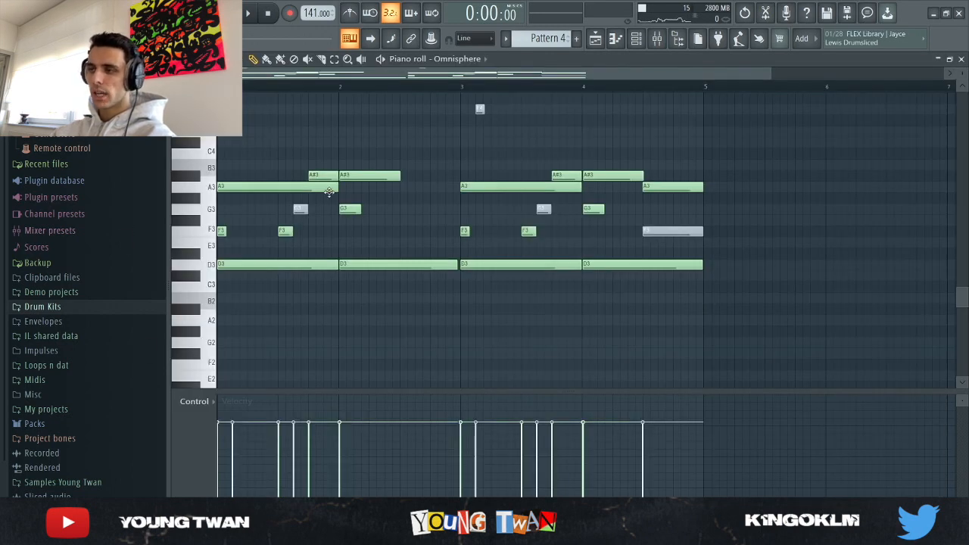
{"action": "key", "text": "space"}
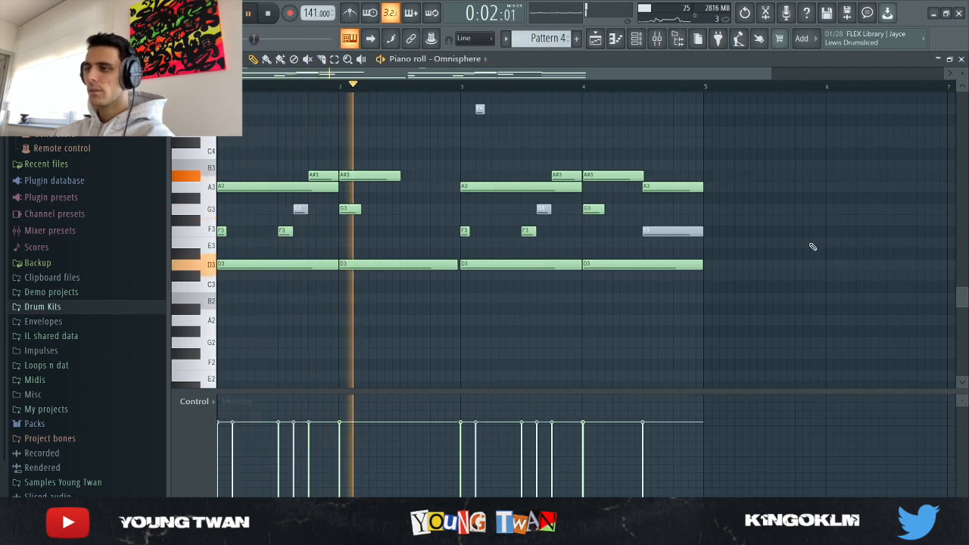
{"action": "scroll", "coordinate": [919, 346], "scroll_direction": "up", "scroll_amount": 1}
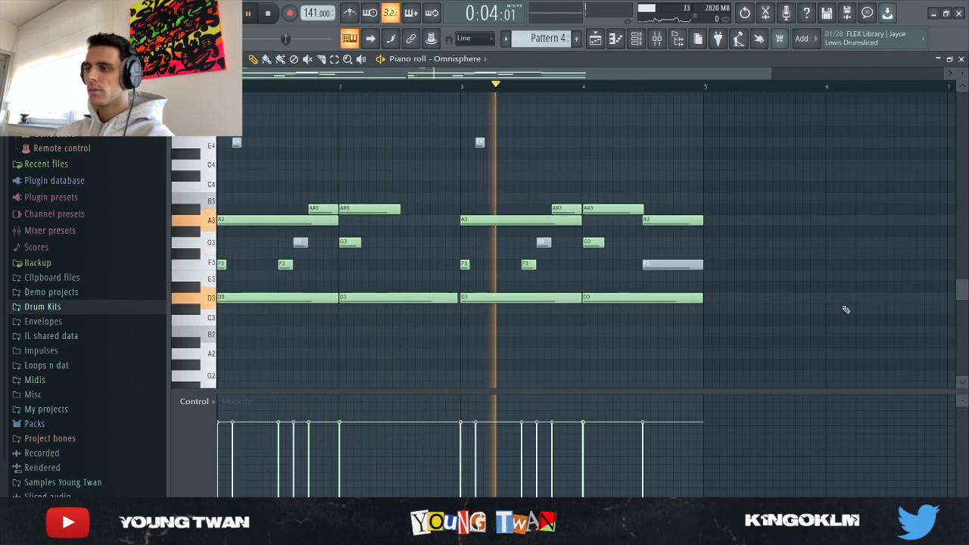
{"action": "left_click", "coordinate": [658, 39]}
{"action": "key", "text": "space"}
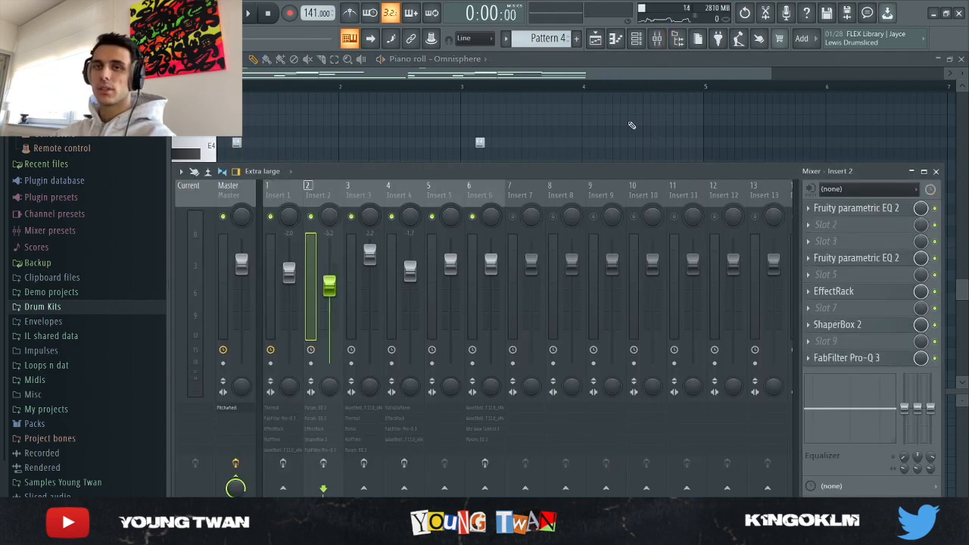
Step: Inspect the effects on mixer Insert 2, including both Fruity parametric EQ 2 instances and the EffectRack
{"action": "left_click", "coordinate": [860, 208]}
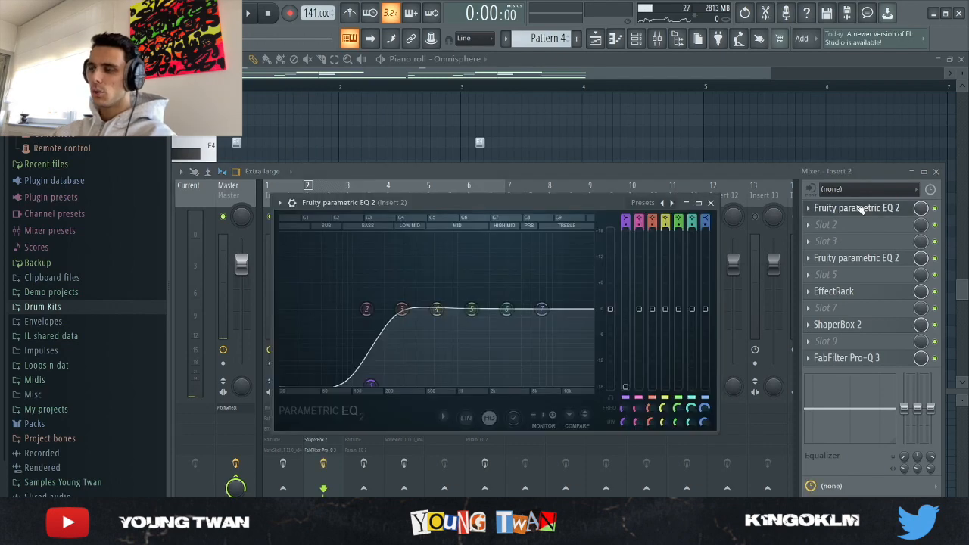
{"action": "left_click", "coordinate": [856, 258]}
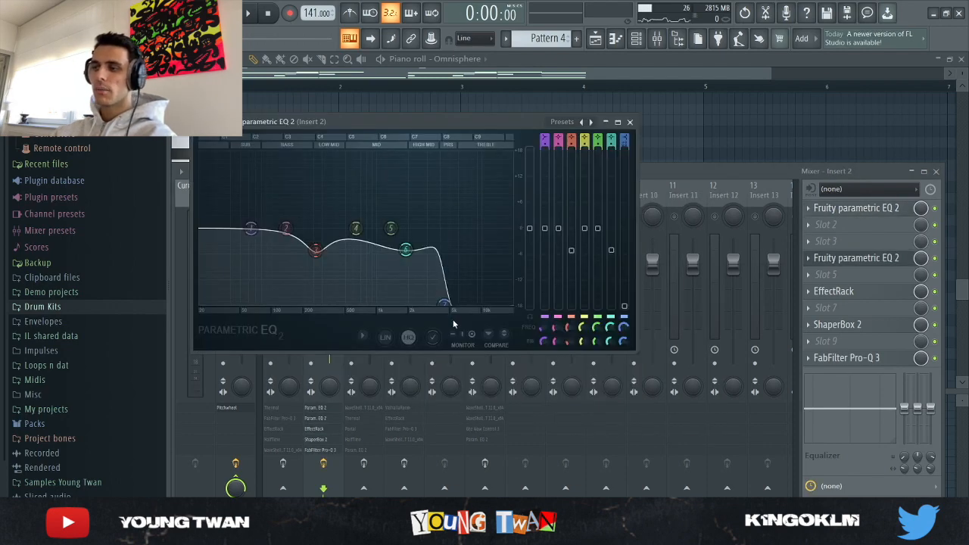
{"action": "left_click", "coordinate": [836, 290]}
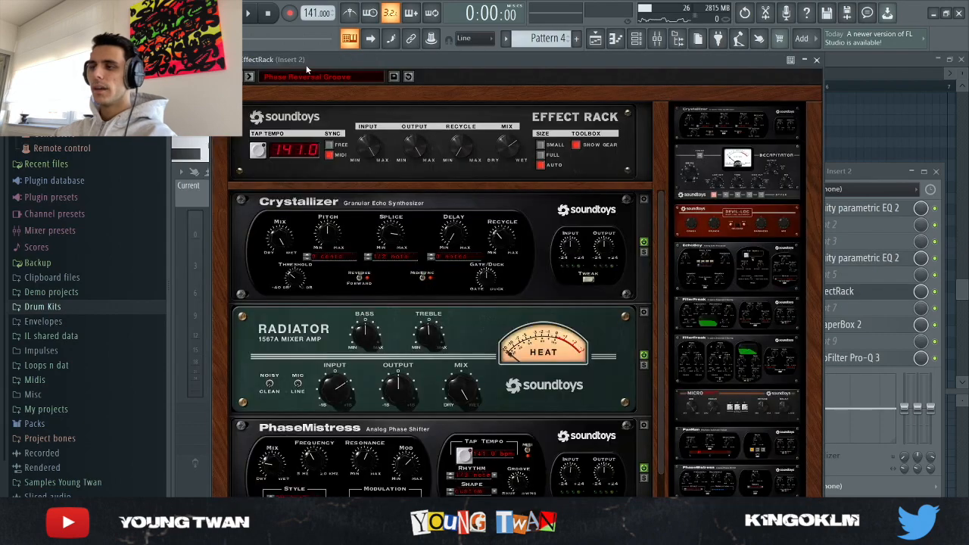
{"action": "left_click_drag", "start_coordinate": [341, 61], "coordinate": [316, 76]}
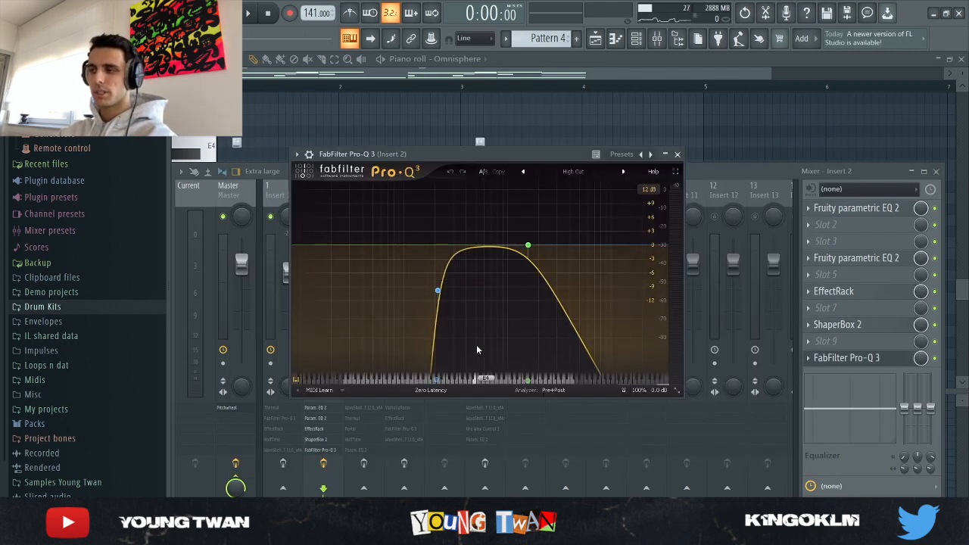
Step: Play back the Omnisphere melody in Pattern 4 and in Pattern 1
{"action": "key", "text": "space"}
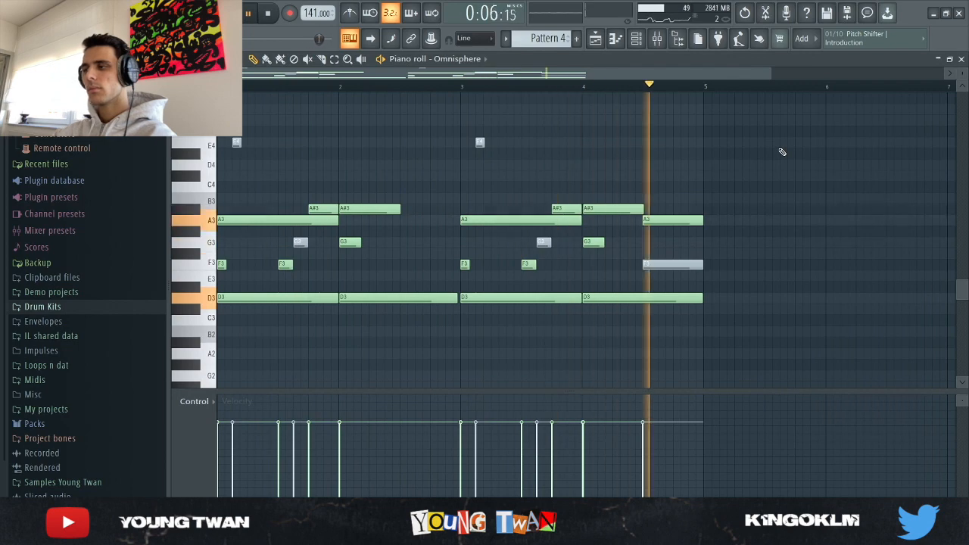
{"action": "key", "text": "space"}
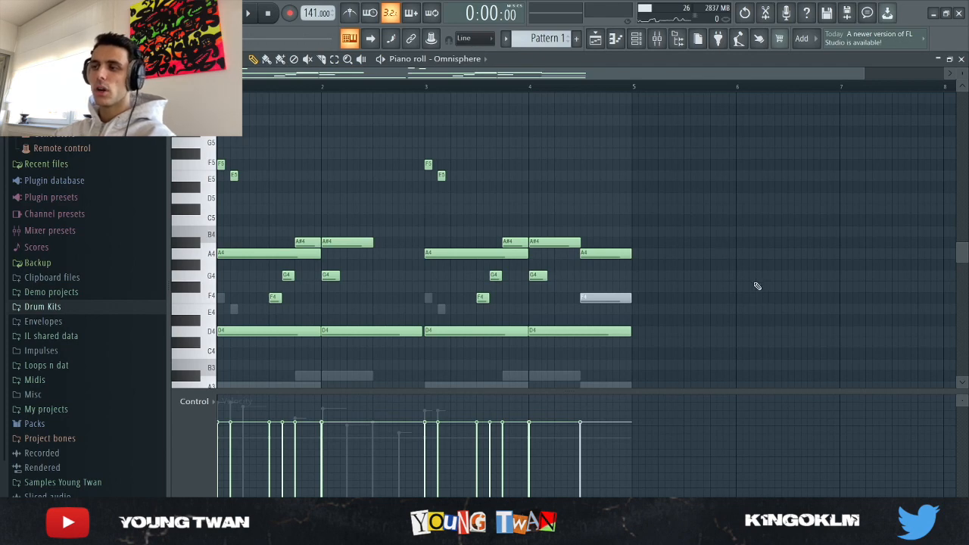
{"action": "key", "text": "space"}
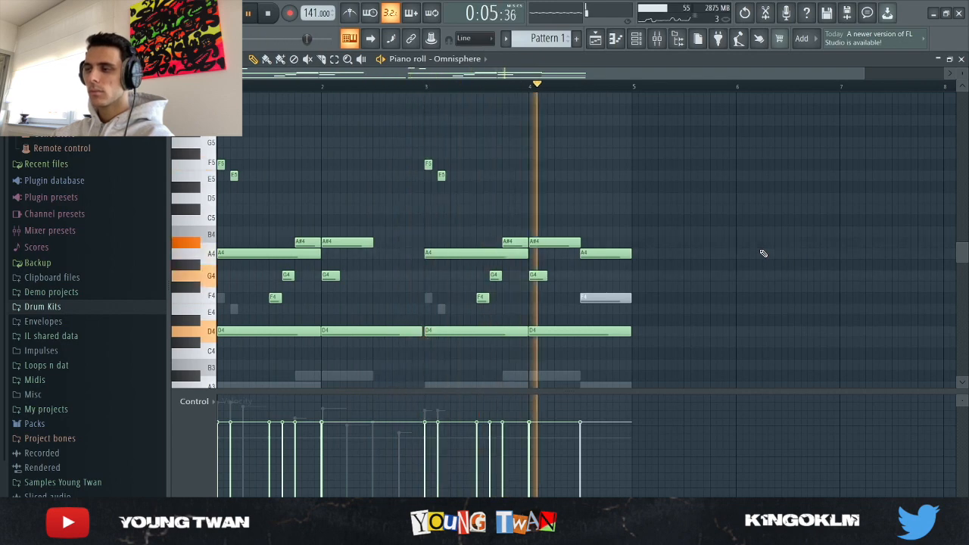
{"action": "key", "text": "space"}
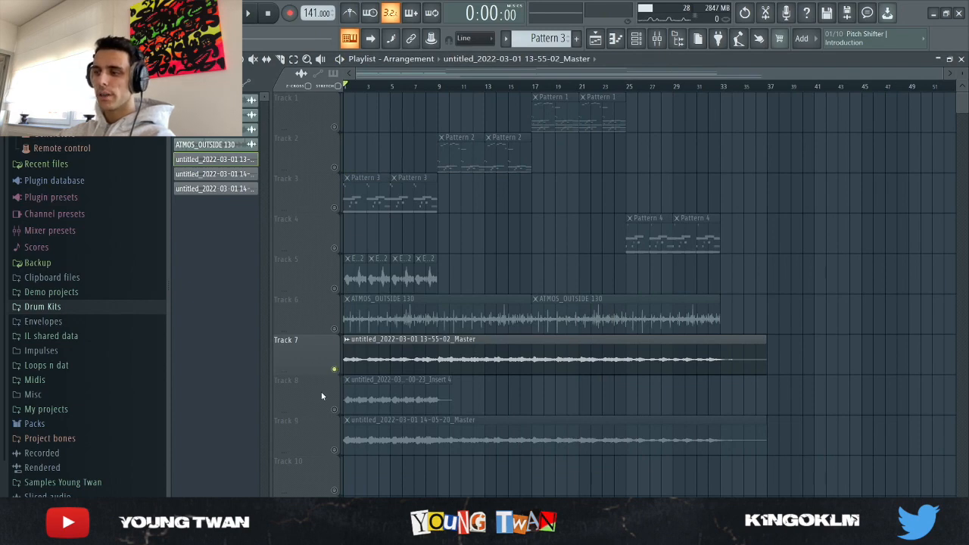
Step: Audition the ATMOS_OUTSIDE 130 clips in the playlist with only Track 6 unmuted
{"action": "scroll", "coordinate": [335, 331], "scroll_direction": "up", "scroll_amount": 2}
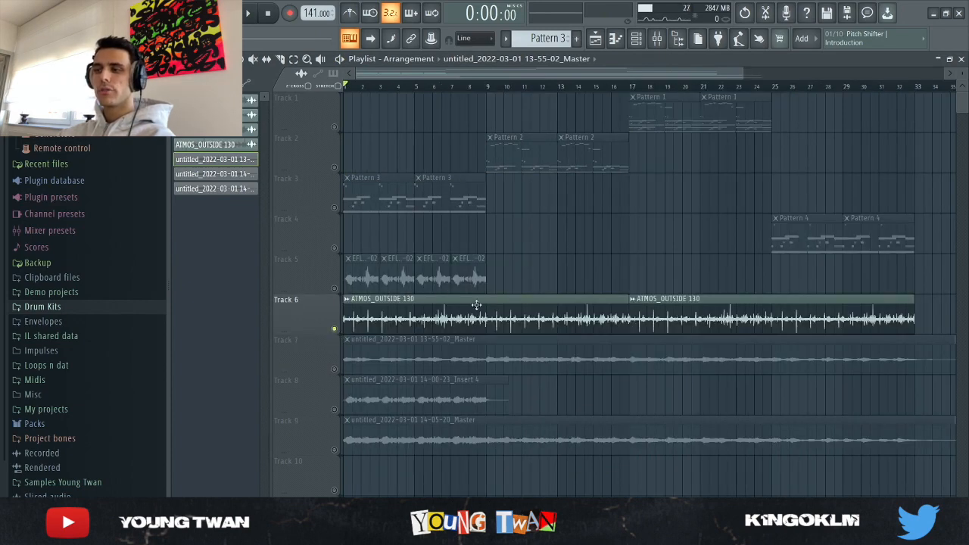
{"action": "key", "text": "space"}
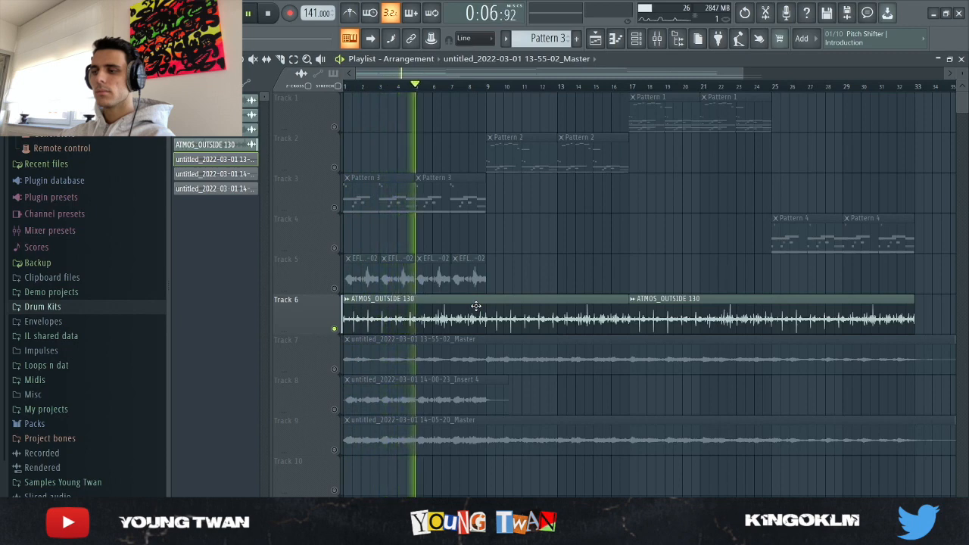
{"action": "key", "text": "space"}
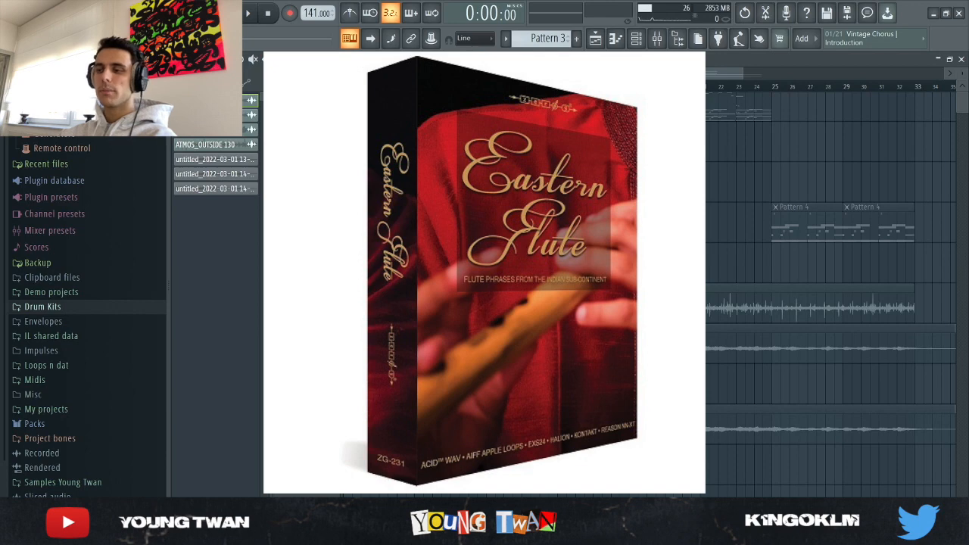
Step: Audition the original EFL-S1-80-C-02 flute clip on Track 10 of the playlist
{"action": "scroll", "coordinate": [496, 473], "scroll_direction": "up", "scroll_amount": 3}
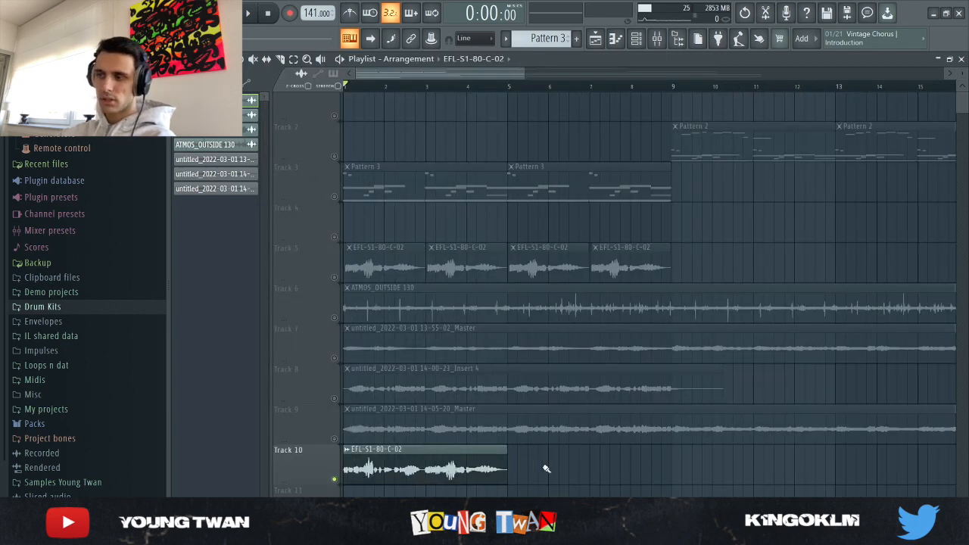
{"action": "key", "text": "space"}
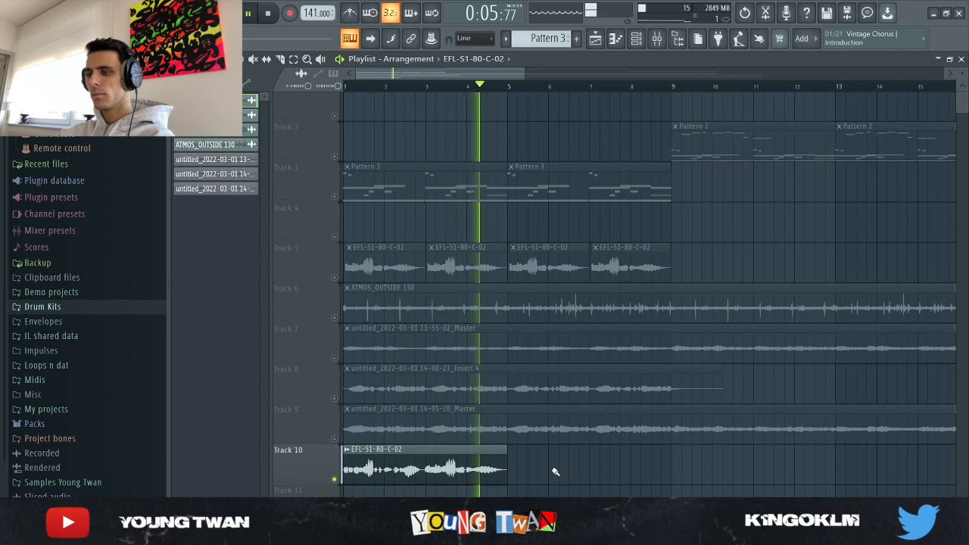
{"action": "key", "text": "space"}
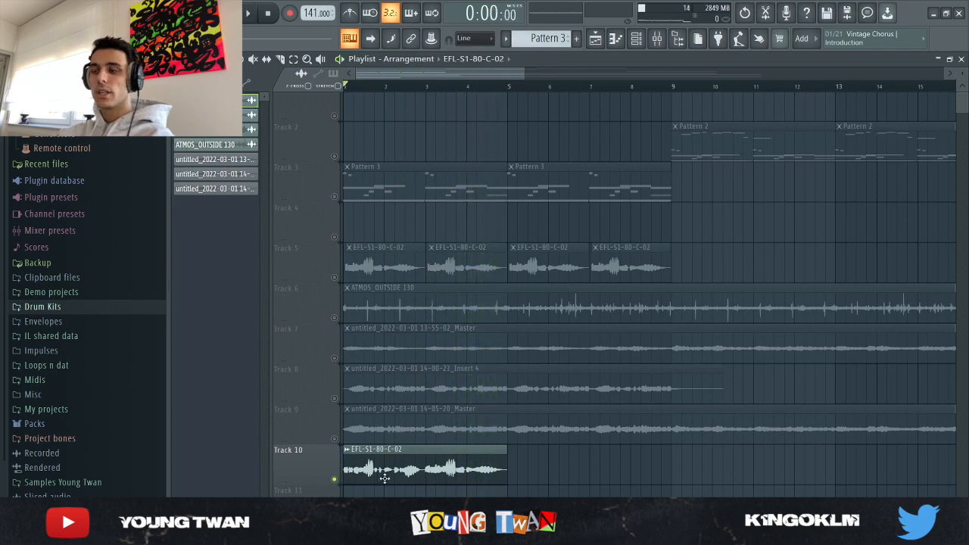
Step: Reverse the EFL-S1-80-C-02 sample in its channel settings and play back the clip on Track 10
{"action": "double_click", "coordinate": [385, 478]}
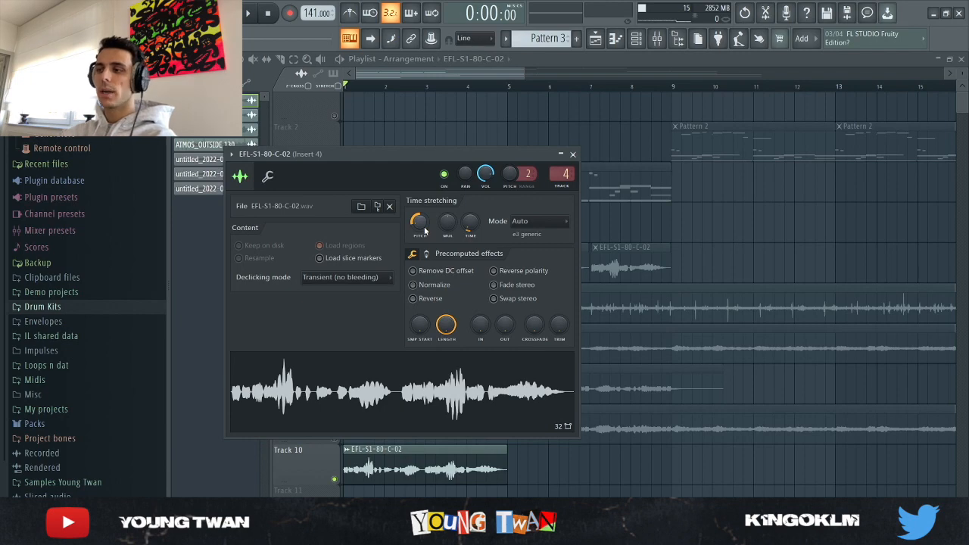
{"action": "left_click", "coordinate": [414, 298]}
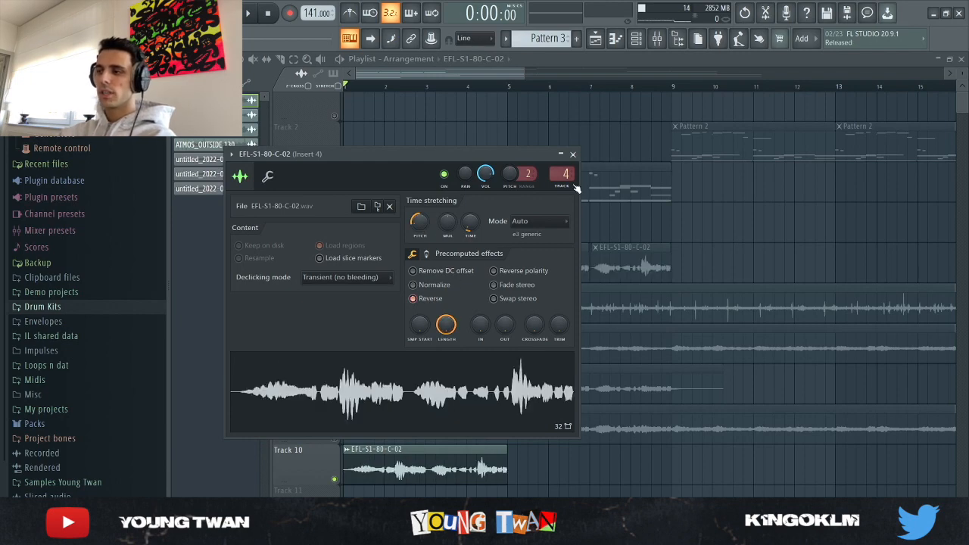
{"action": "left_click", "coordinate": [573, 154]}
{"action": "key", "text": "space"}
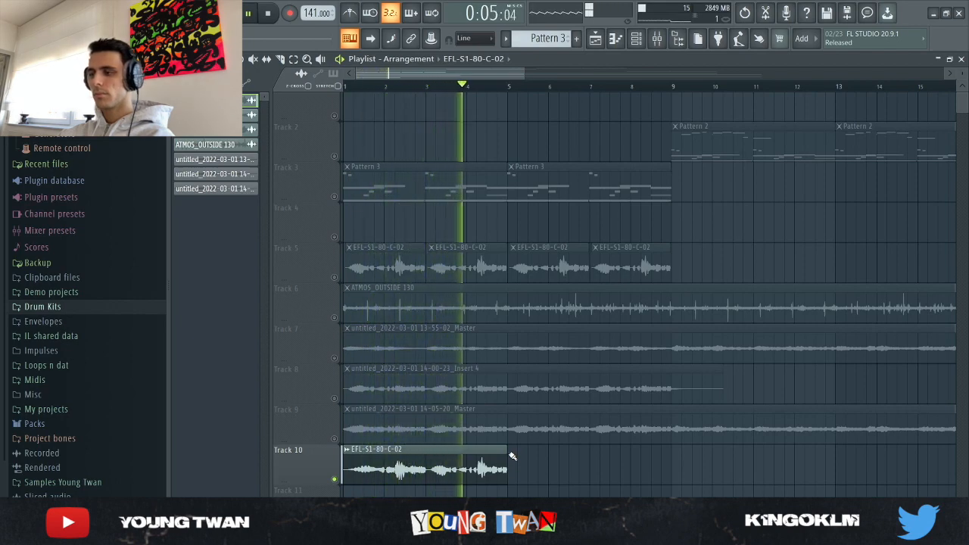
{"action": "key", "text": "space"}
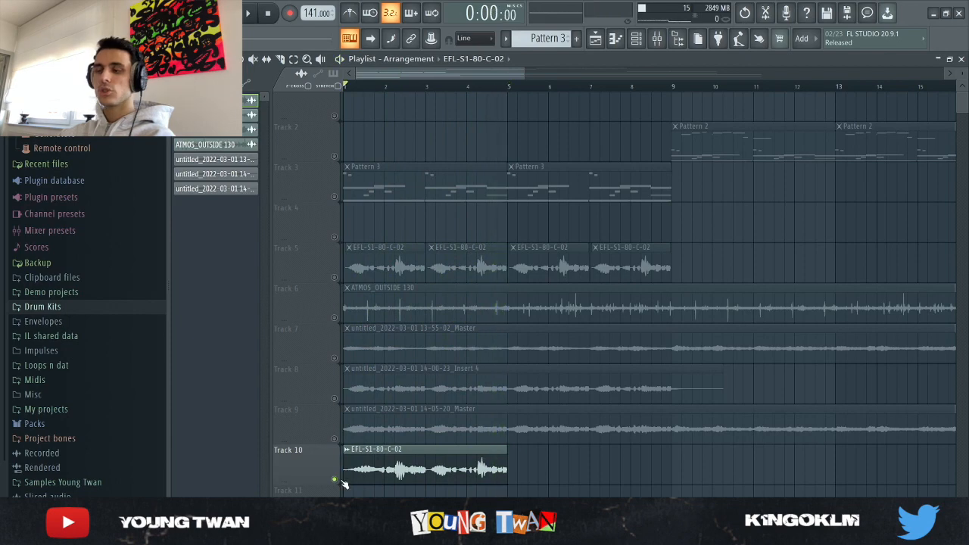
Step: Solo Track 5 and play back its four chopped EFL-S1-80-C-02 clips
{"action": "left_click", "coordinate": [335, 278]}
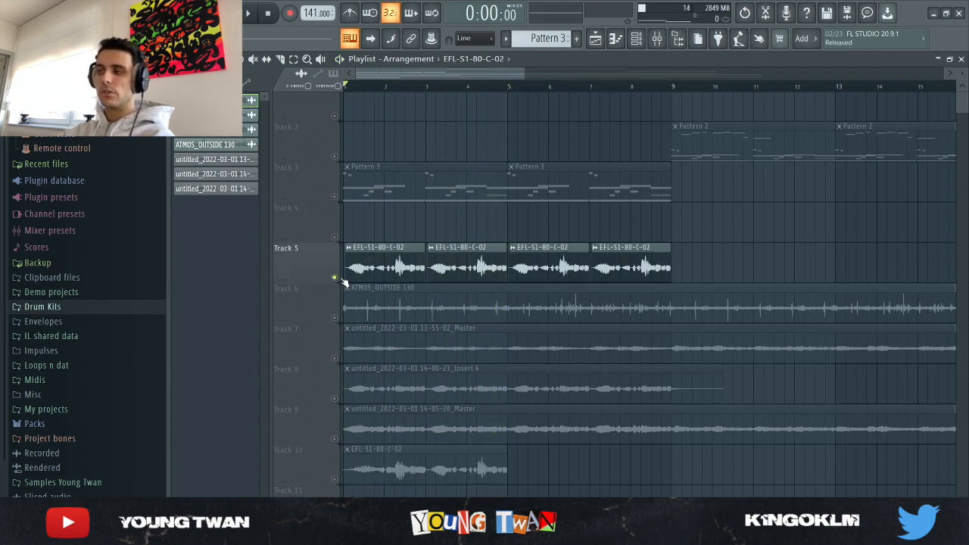
{"action": "key", "text": "space"}
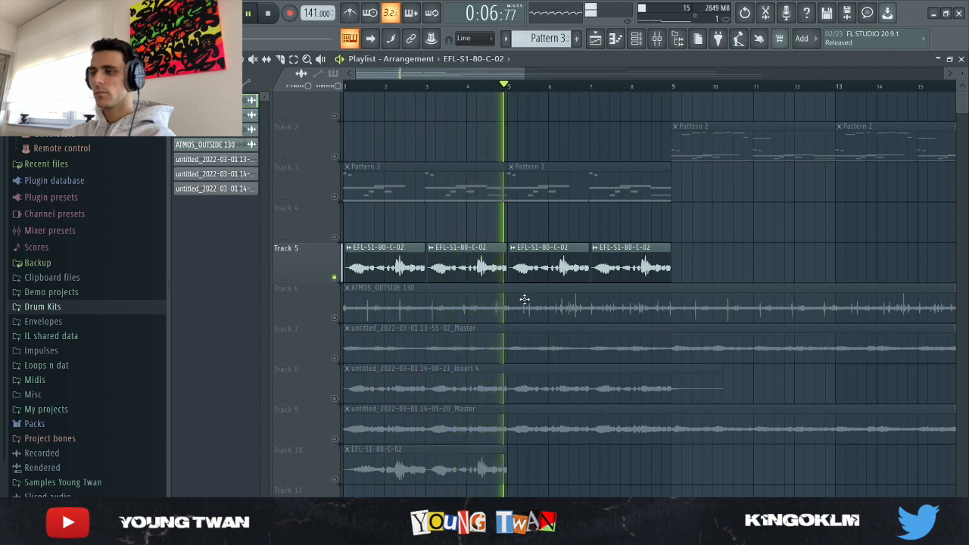
{"action": "key", "text": "space"}
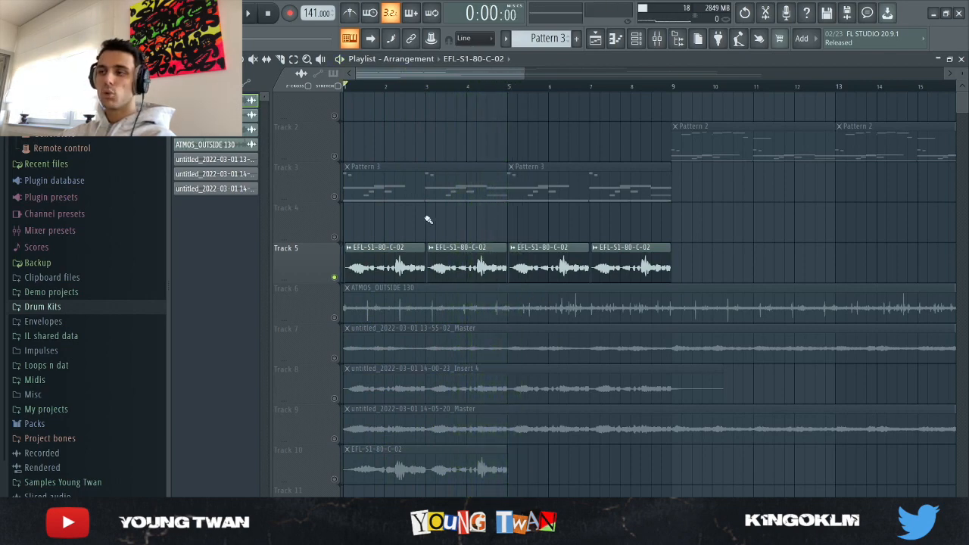
Step: Review the flute's effects on mixer Insert 4: ValhallaRoom, the EffectRack with EchoBoy, FabFilter Pro-Q 3 and the PuigChild compressor
{"action": "key", "text": "F9"}
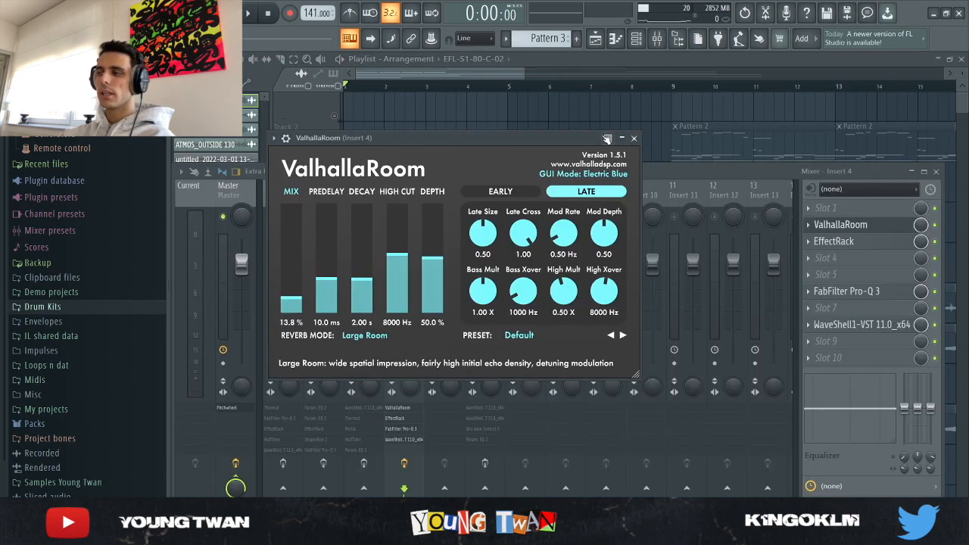
{"action": "scroll", "coordinate": [415, 134], "scroll_direction": "down", "scroll_amount": 1}
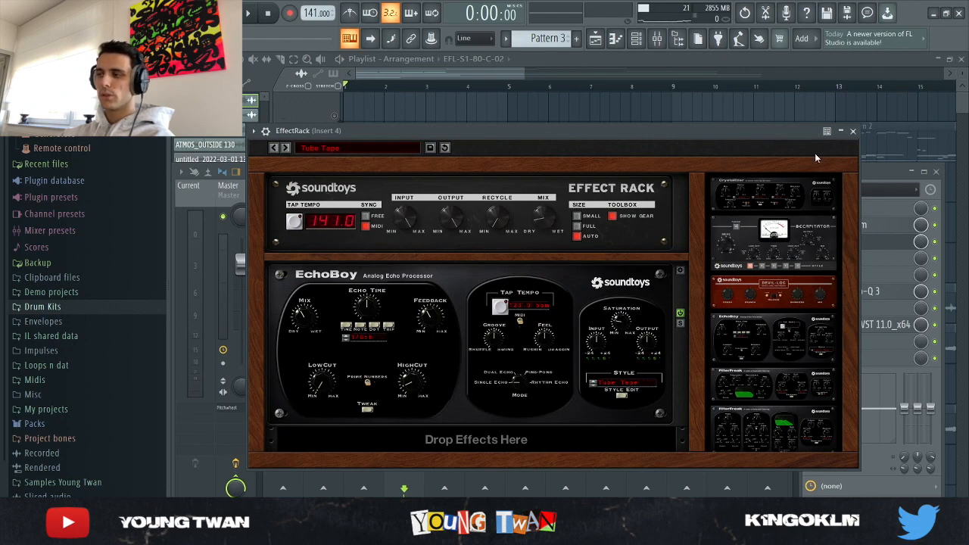
{"action": "left_click", "coordinate": [854, 132]}
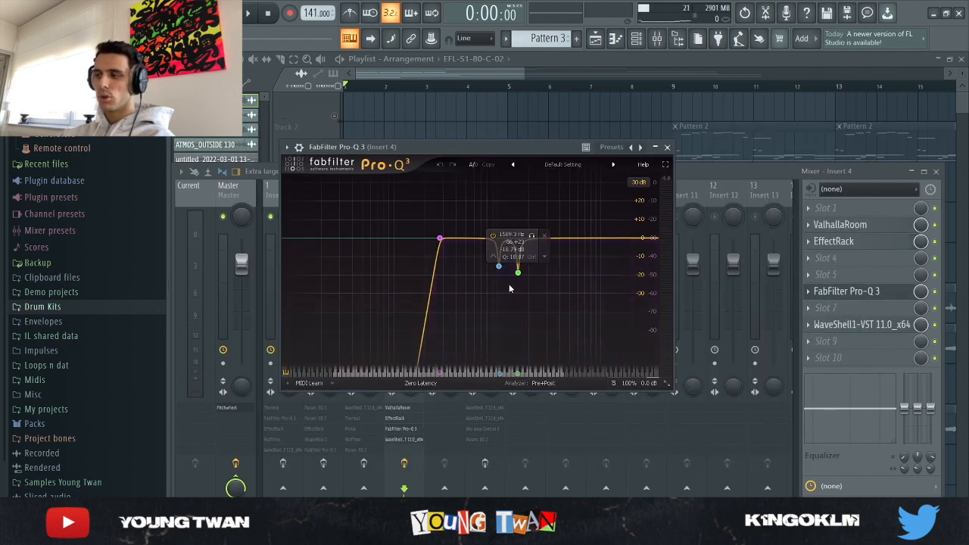
{"action": "left_click", "coordinate": [861, 324]}
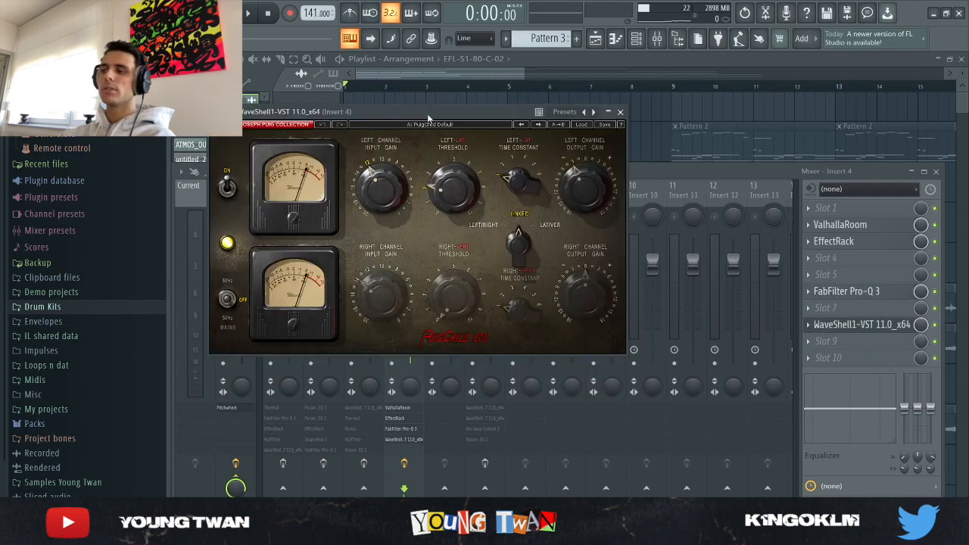
{"action": "left_click", "coordinate": [620, 111]}
{"action": "key", "text": "space"}
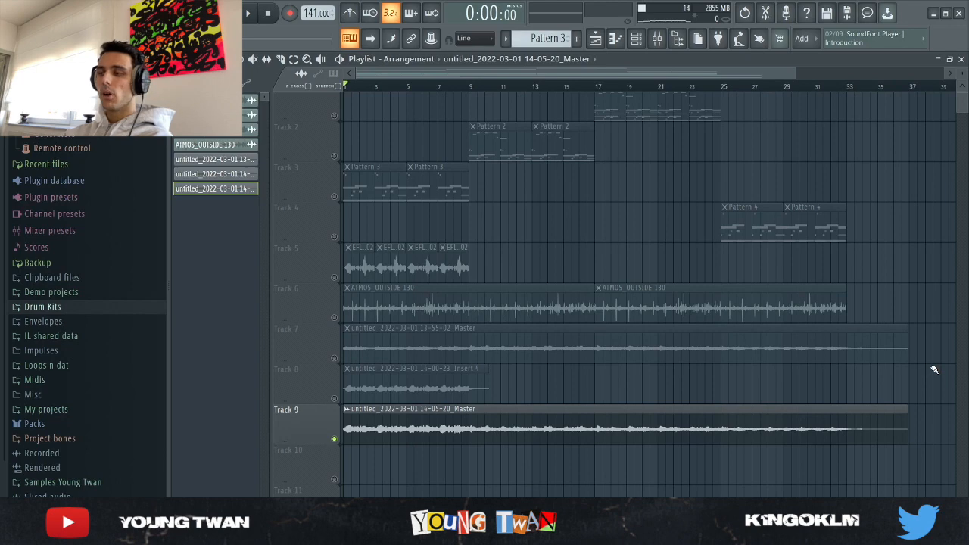
Step: Inspect the effect chain on mixer Insert 6, including the J37 tape plugin and Ghz Wow Control 3
{"action": "key", "text": "F9"}
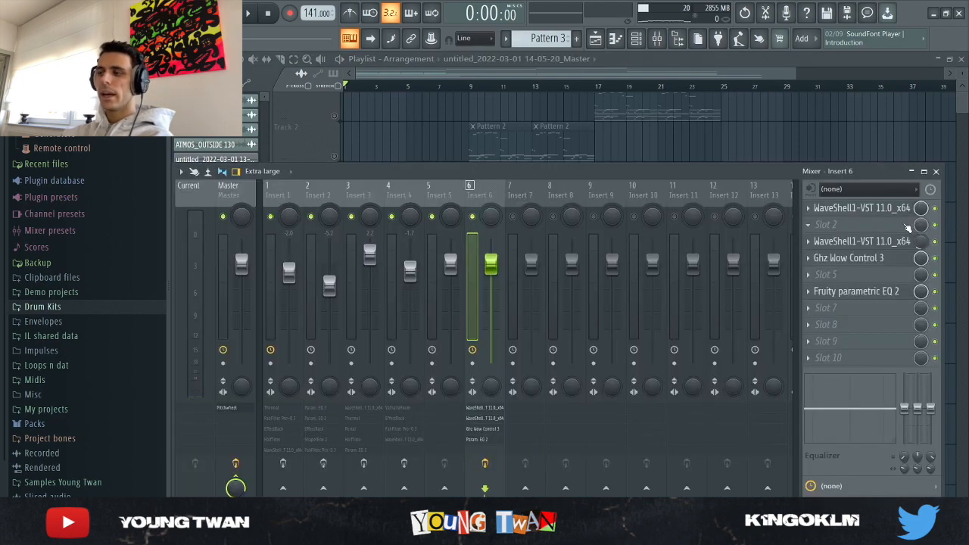
{"action": "left_click", "coordinate": [861, 207]}
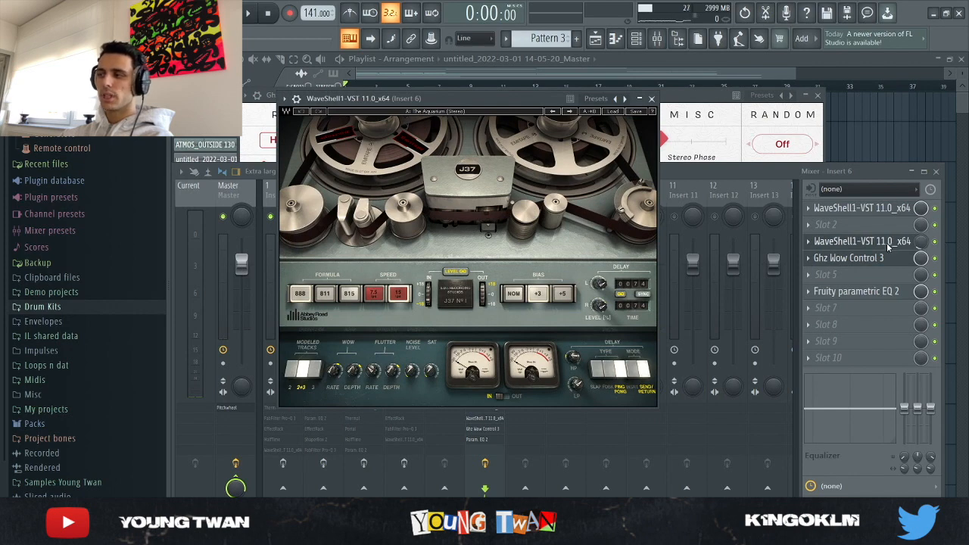
{"action": "left_click", "coordinate": [861, 241]}
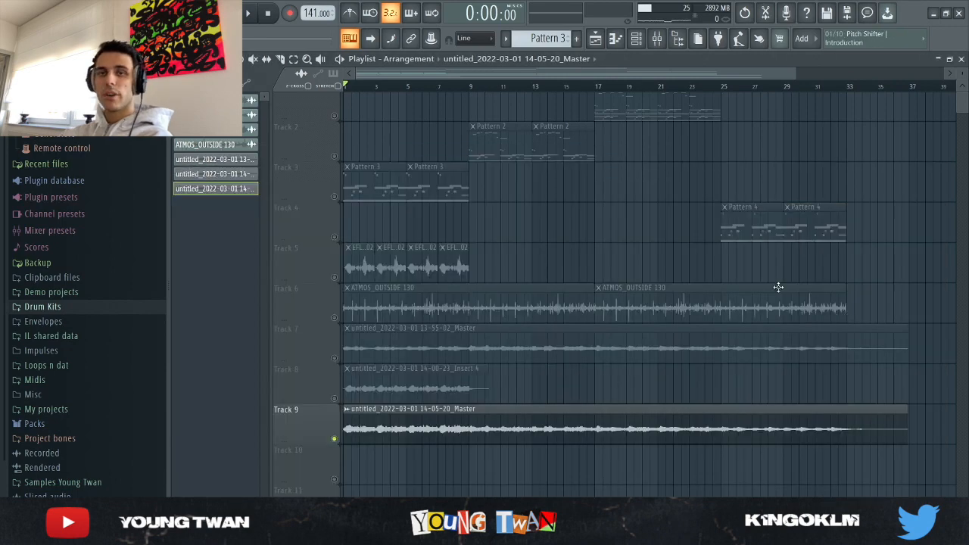
{"action": "key", "text": "space"}
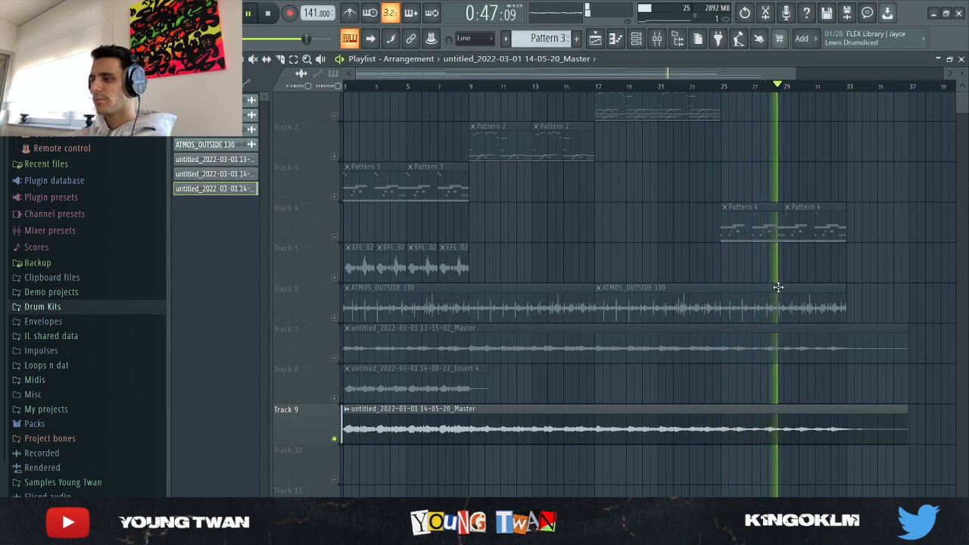
{"action": "scroll", "coordinate": [778, 287], "scroll_direction": "up", "scroll_amount": 1}
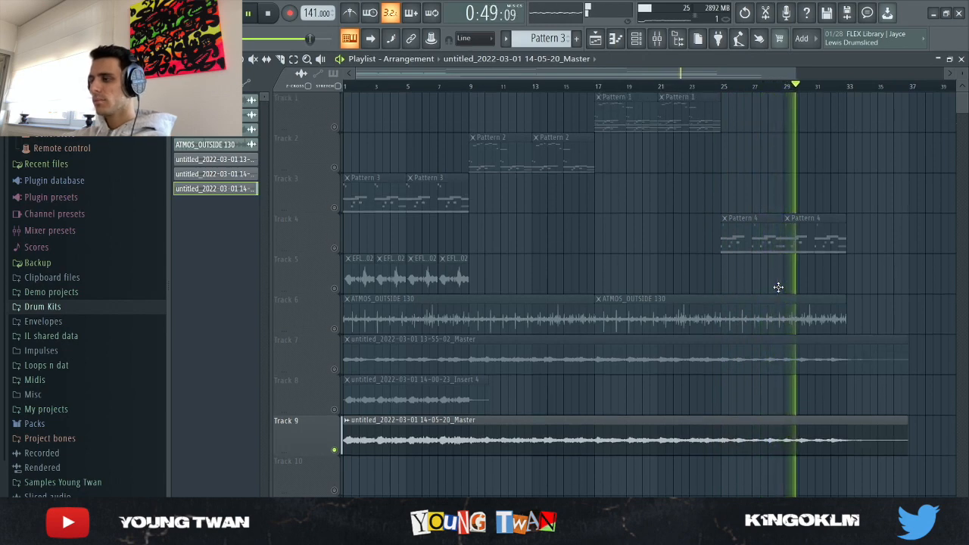
{"action": "key", "text": "space"}
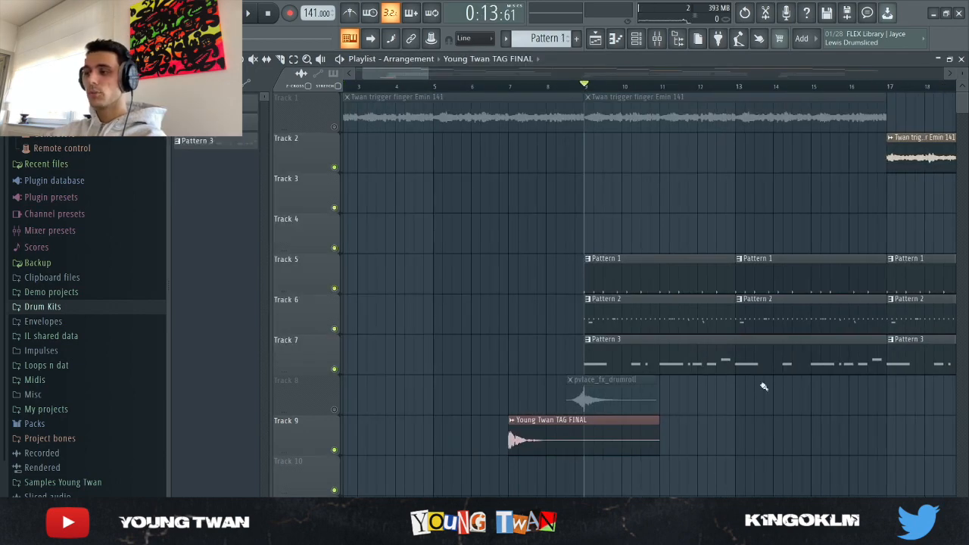
Step: Play back the beat's drum patterns from bar 9 and audition Pattern 1's rim, clap and open hats in the channel rack
{"action": "key", "text": "space"}
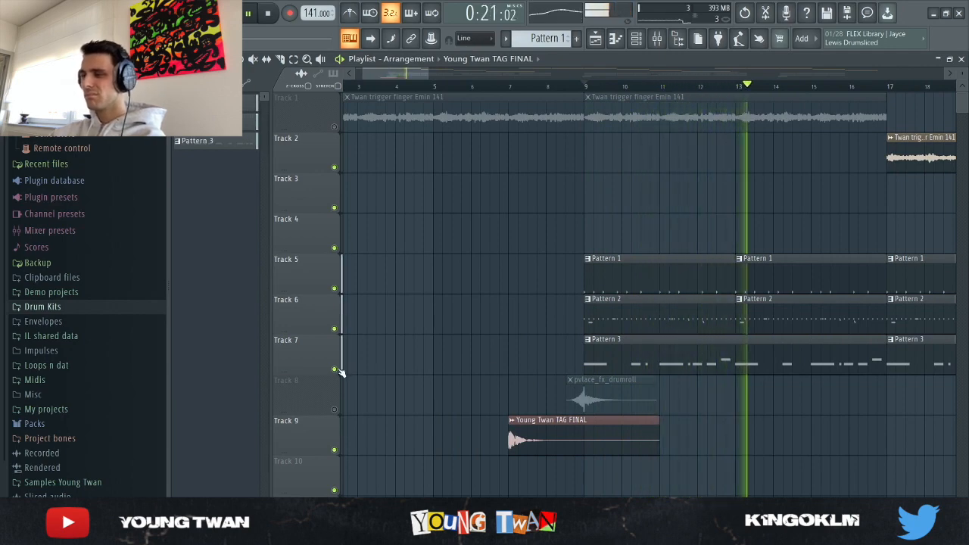
{"action": "key", "text": "space"}
{"action": "key", "text": "F6"}
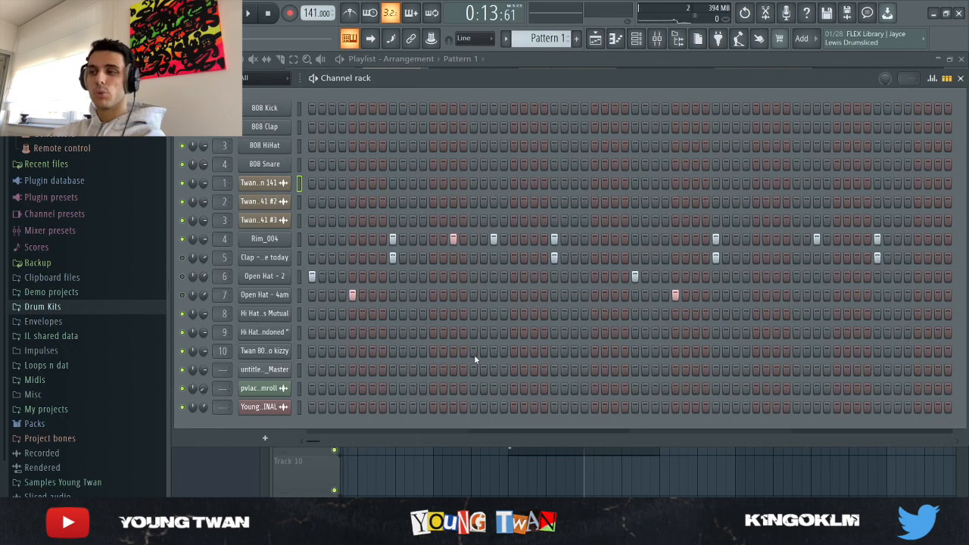
{"action": "key", "text": "space"}
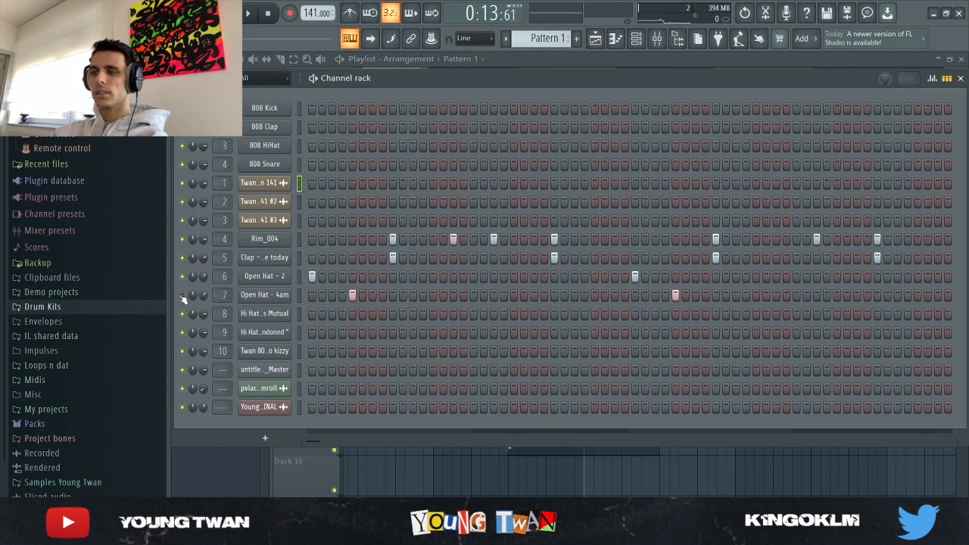
{"action": "key", "text": "space"}
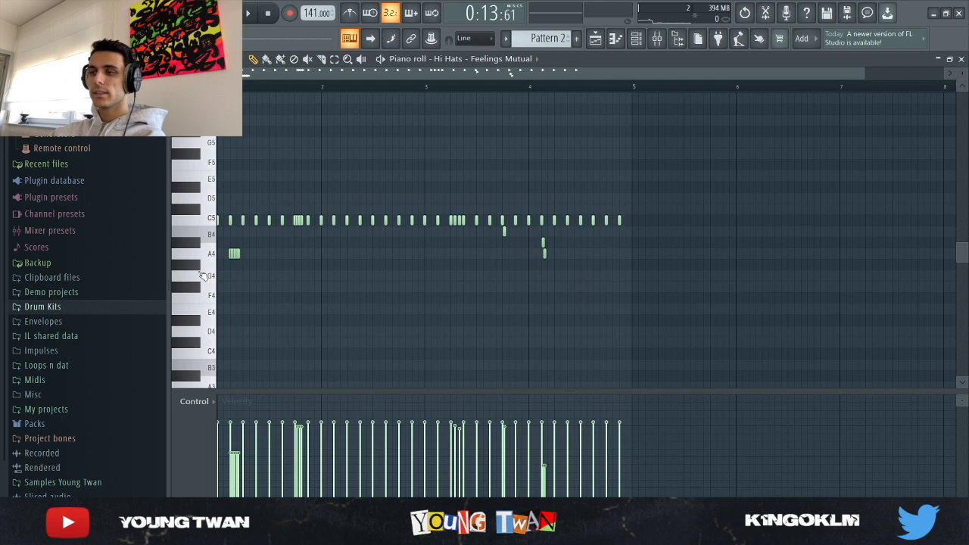
Step: Audition the Pattern 2 hi-hat notes and the Pattern 3 Twan 808 notes from their piano rolls
{"action": "key", "text": "space"}
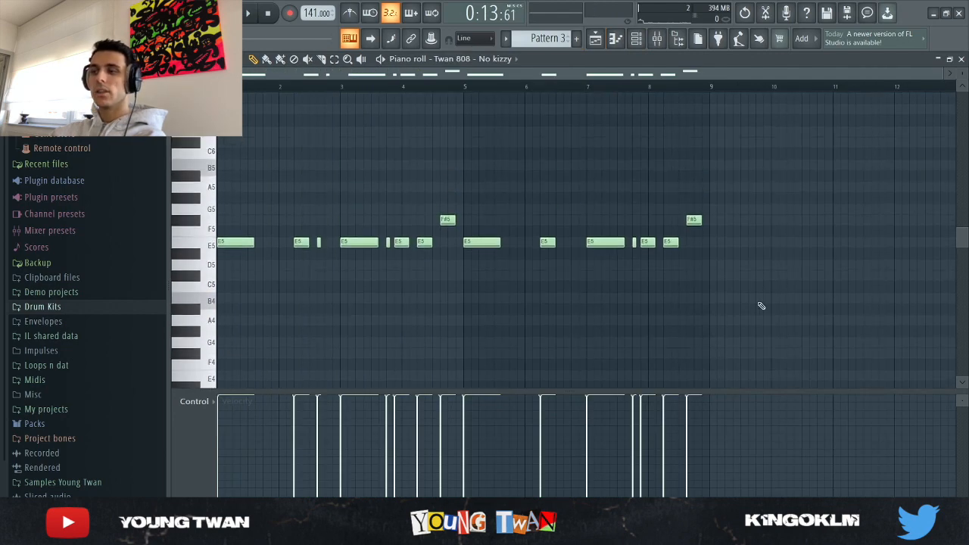
{"action": "key", "text": "space"}
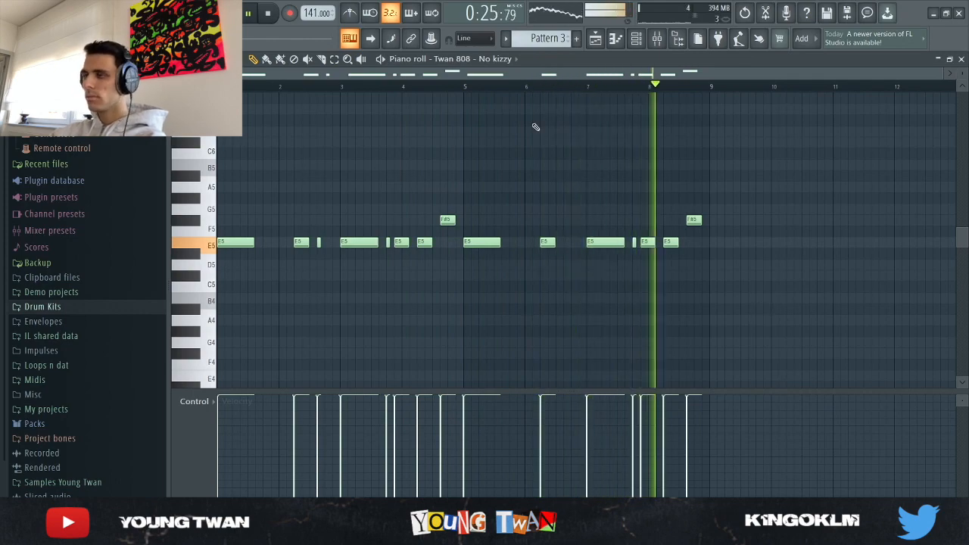
Step: Return to the playlist and unmute the drumroll effect clips on Track 8 during playback of the full arrangement
{"action": "key", "text": "F5"}
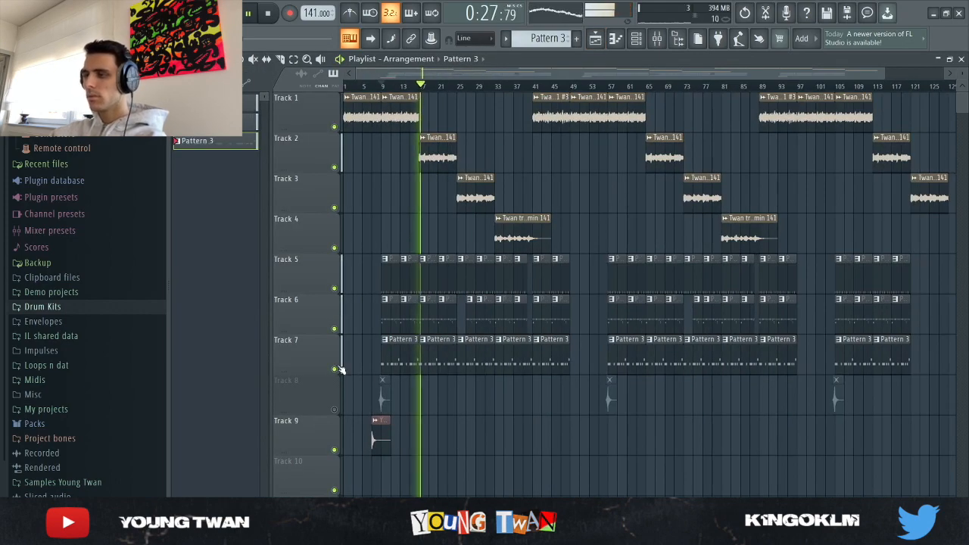
{"action": "scroll", "coordinate": [341, 371], "scroll_direction": "up", "scroll_amount": 3}
{"action": "left_click", "coordinate": [335, 410]}
{"action": "scroll", "coordinate": [432, 313], "scroll_direction": "down", "scroll_amount": 2}
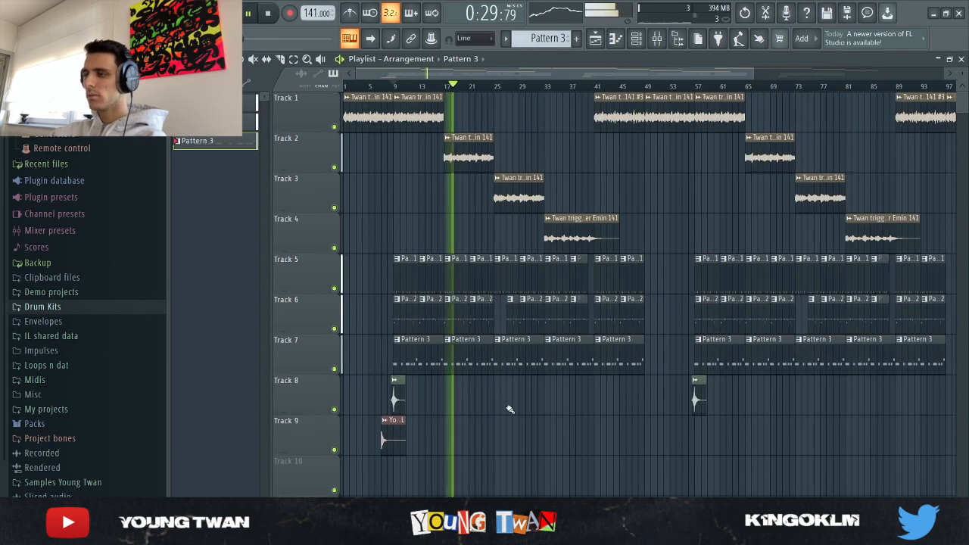